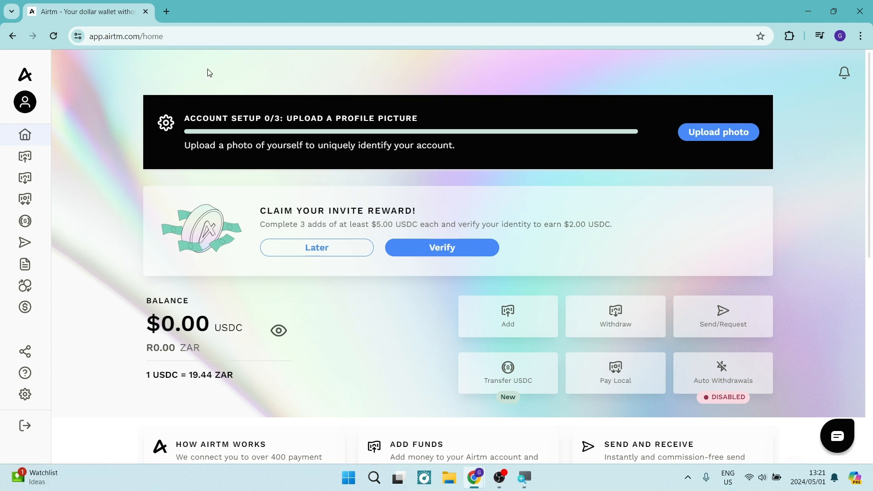
- Open the Add Funds page, going through its introduction and payment method tip, and examine the payment methods offered
mouse_move(45, 151)
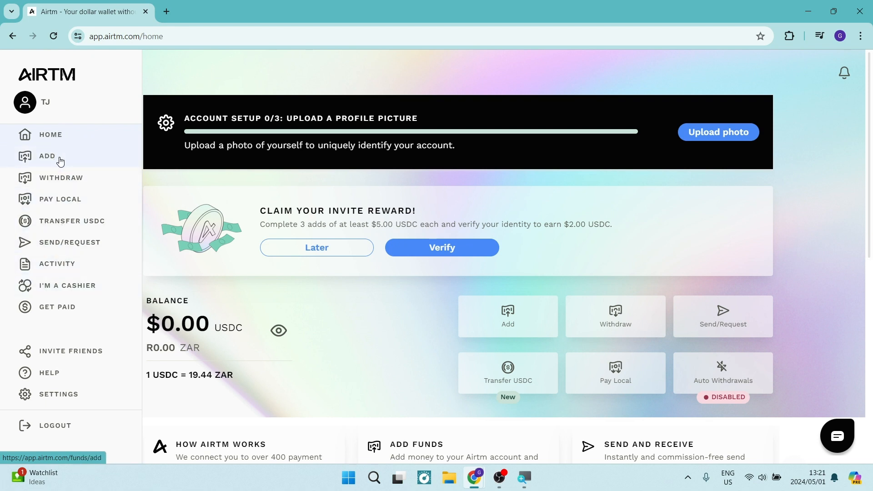
click(61, 161)
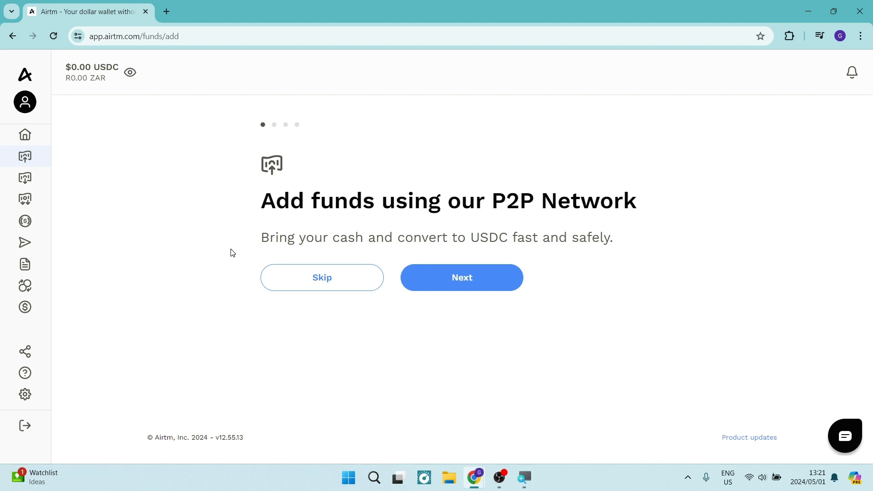
click(455, 277)
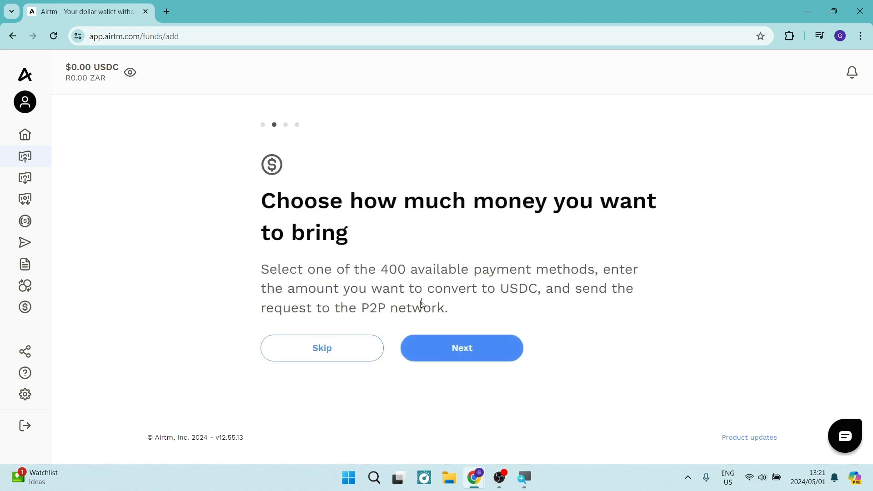
click(435, 351)
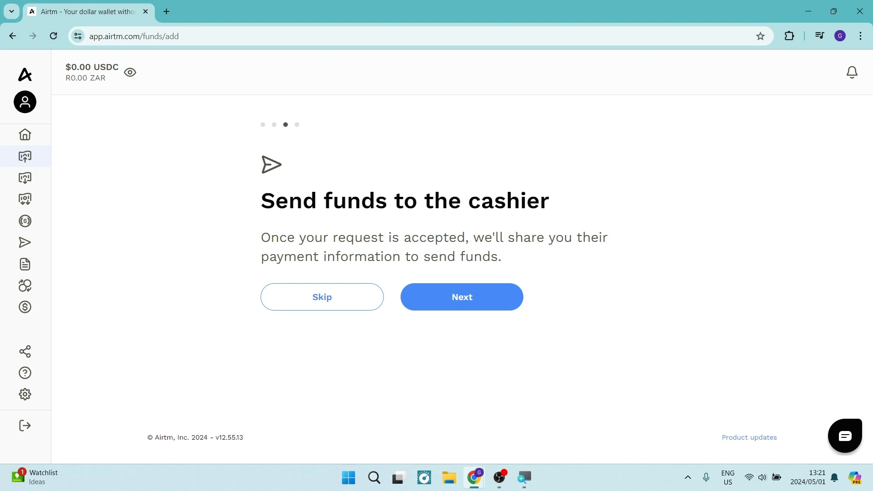
click(453, 296)
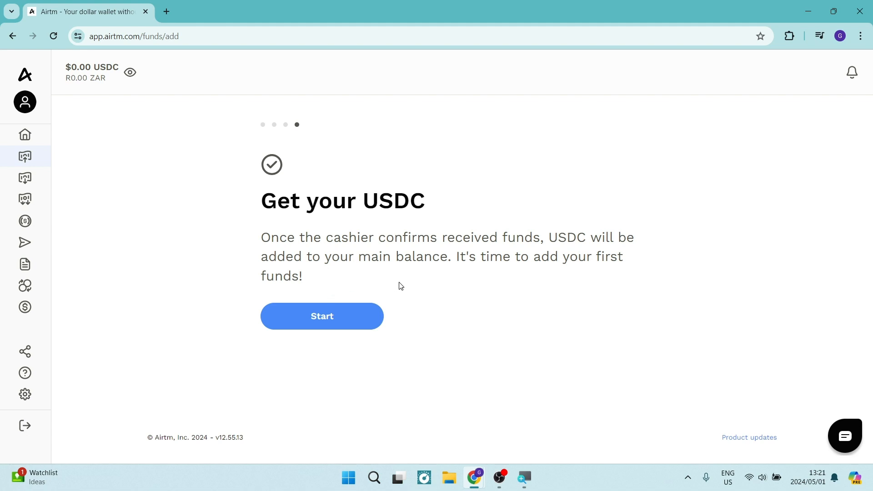
click(326, 315)
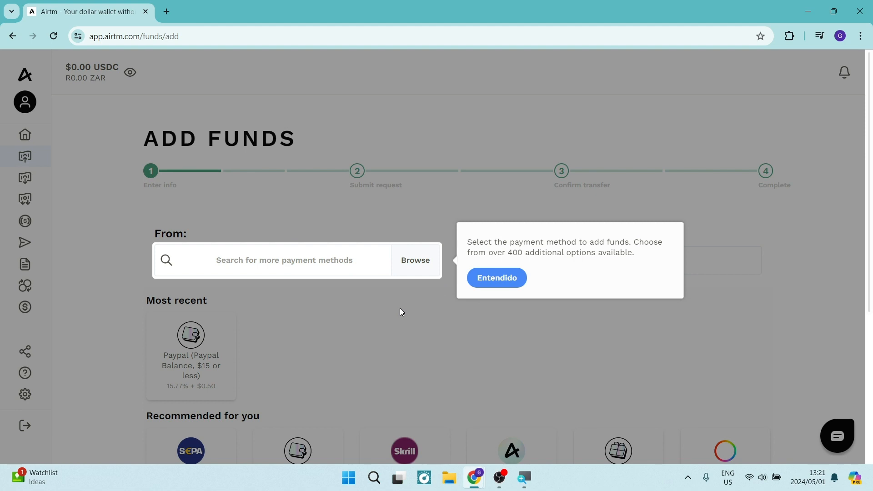
click(484, 280)
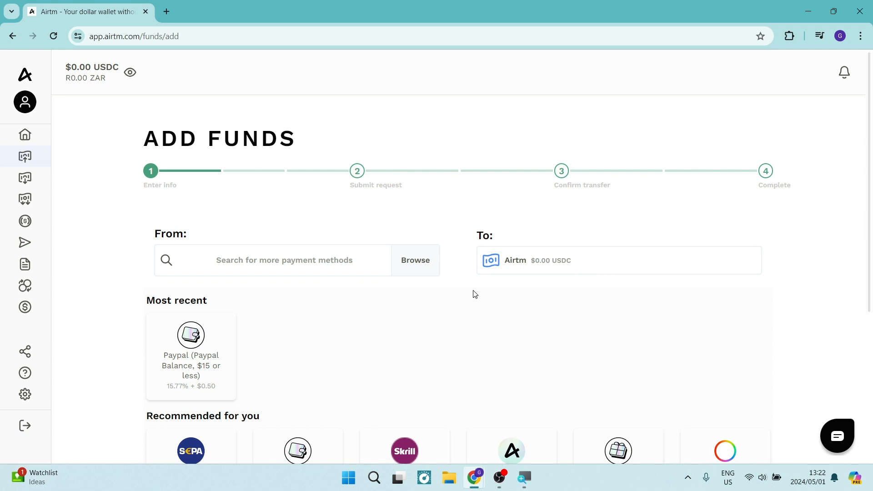
scroll(475, 293, down, 5)
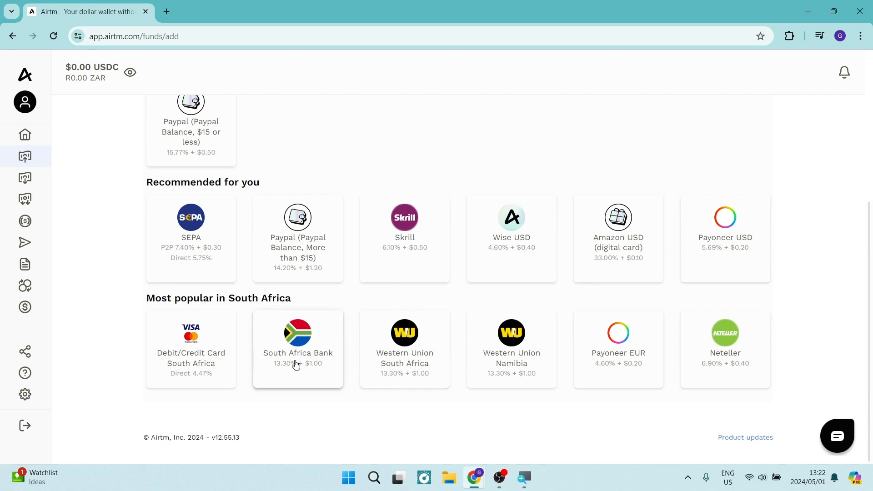
scroll(294, 362, up, 5)
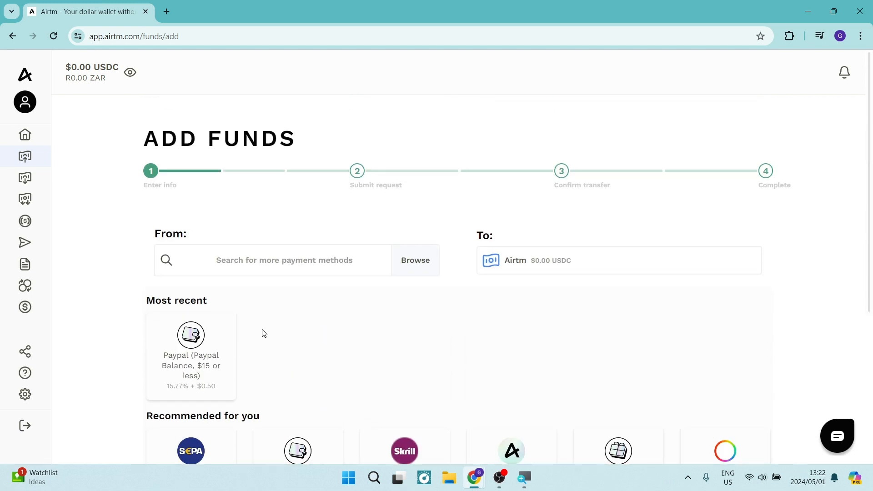
- Open the Withdraw Funds page and examine the payment methods offered for withdrawals
mouse_move(45, 145)
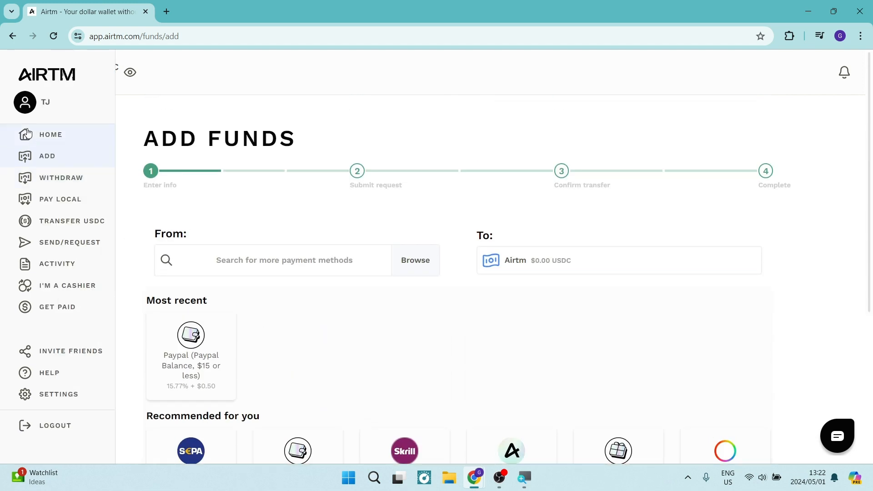
click(54, 184)
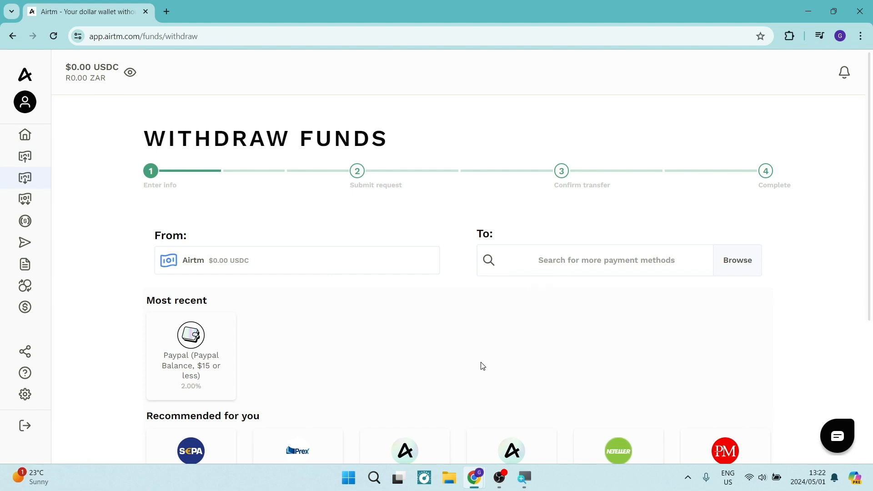
scroll(481, 364, down, 4)
scroll(436, 318, down, 1)
scroll(440, 327, up, 5)
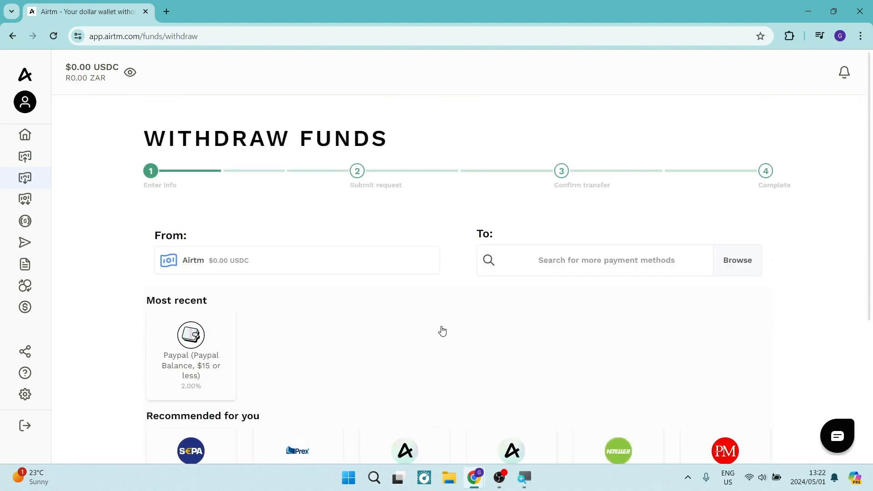
- Browse the withdrawal payment method categories and search the methods for "paypal"
click(567, 266)
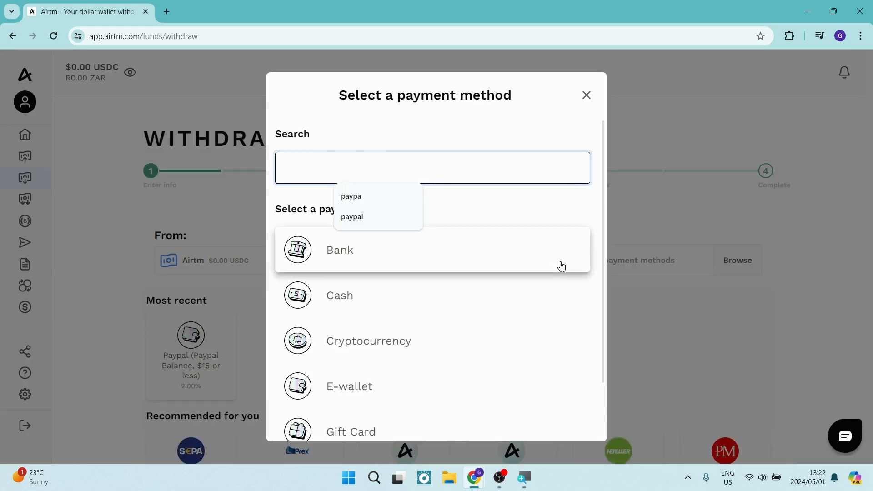
scroll(502, 263, down, 2)
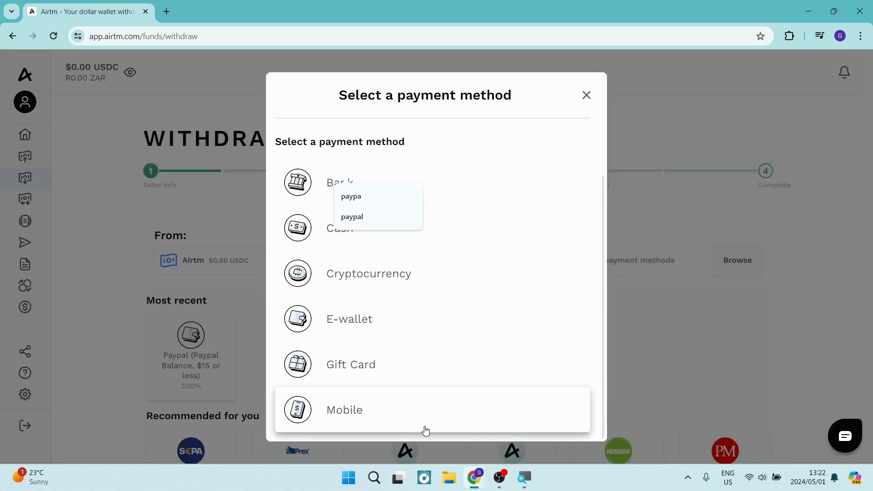
scroll(460, 400, up, 2)
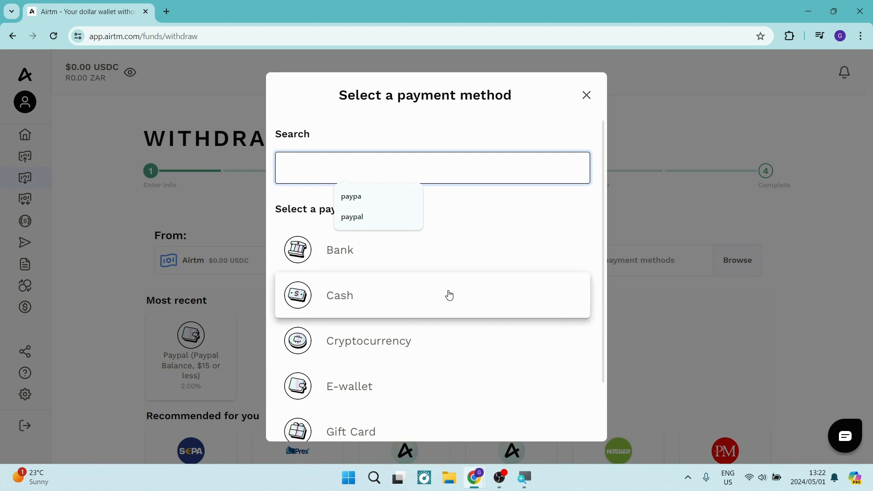
scroll(443, 374, down, 2)
scroll(443, 374, up, 2)
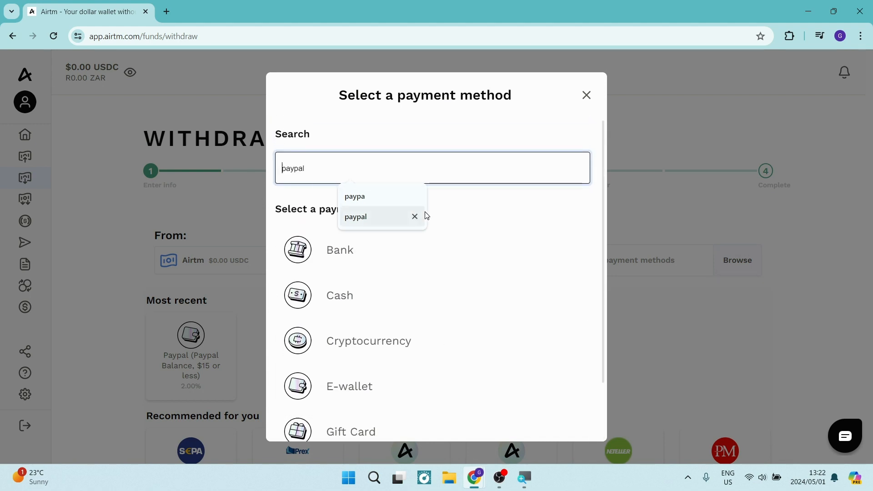
click(383, 218)
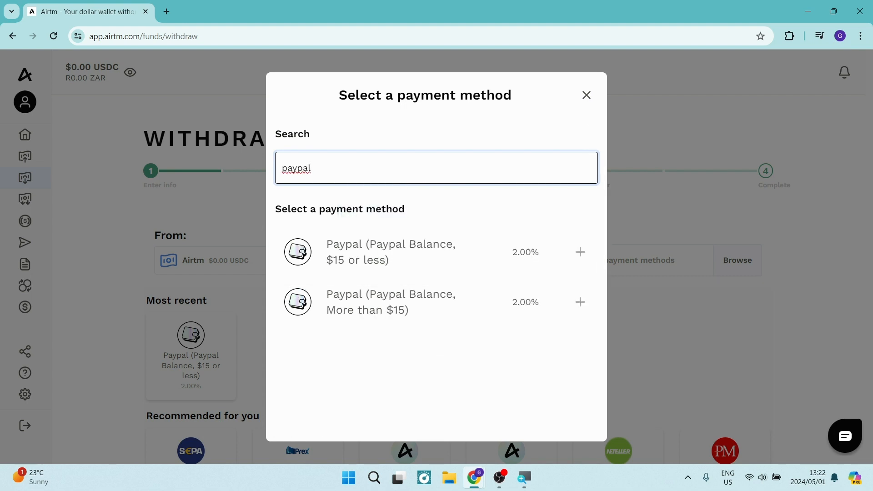
- Clear and close the payment method search, and examine the recommended and most popular withdrawal methods
key(BackSpace)
key(BackSpace)
key(BackSpace)
key(BackSpace)
key(BackSpace)
key(BackSpace)
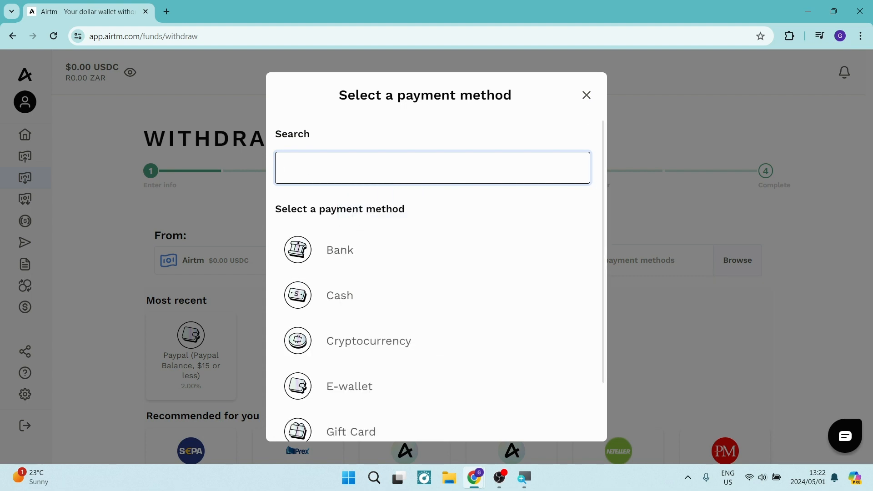
scroll(417, 388, down, 1)
scroll(417, 388, up, 1)
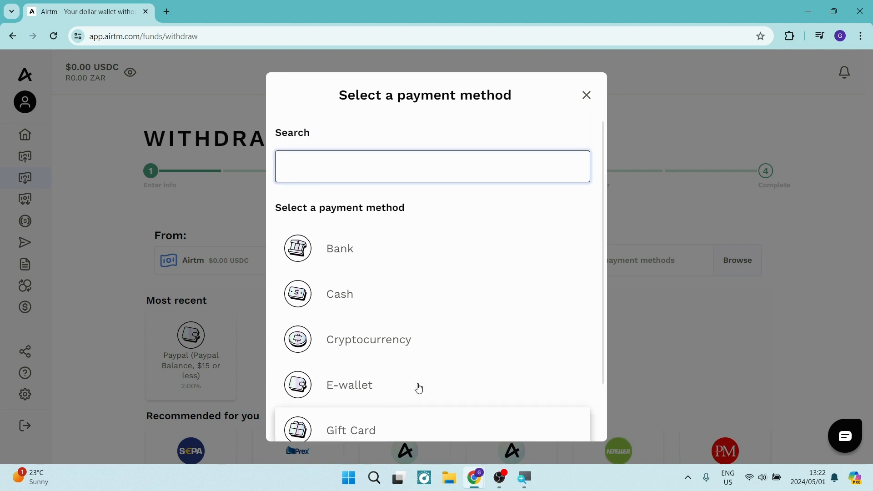
click(587, 94)
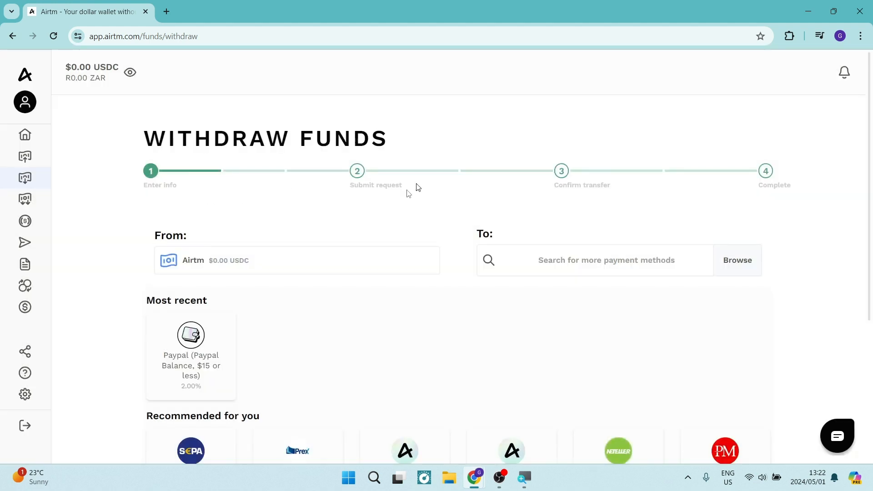
scroll(525, 230, down, 5)
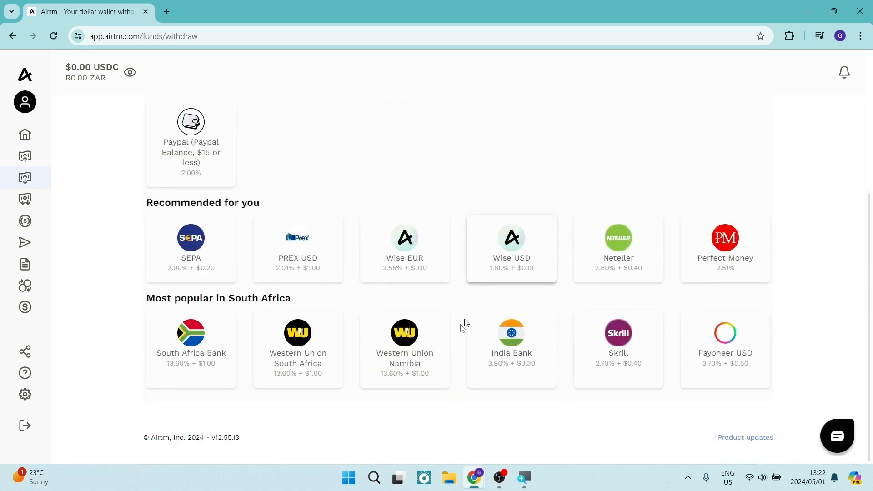
scroll(356, 251, up, 5)
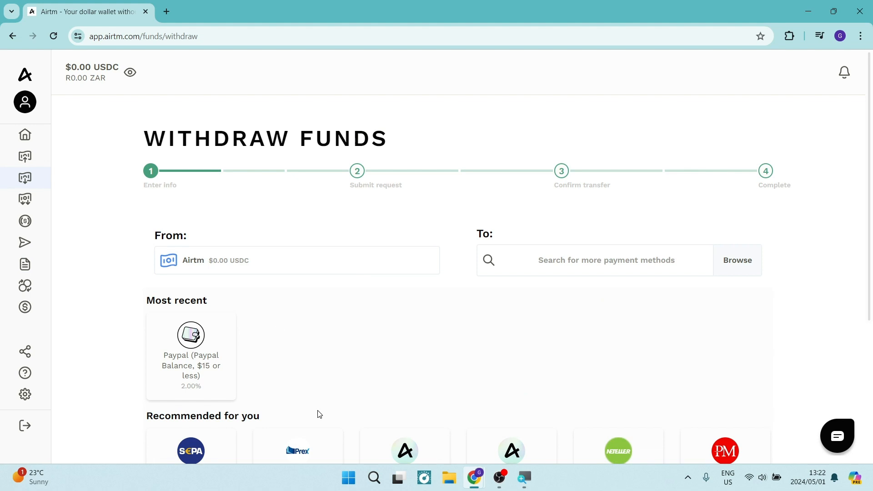
- Open the Get Paid community page and examine its "Start making money online" section
mouse_move(43, 241)
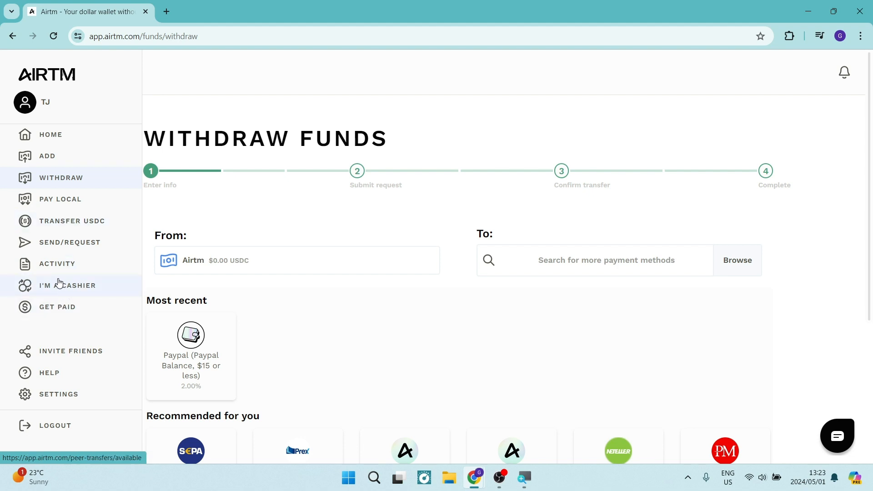
click(57, 312)
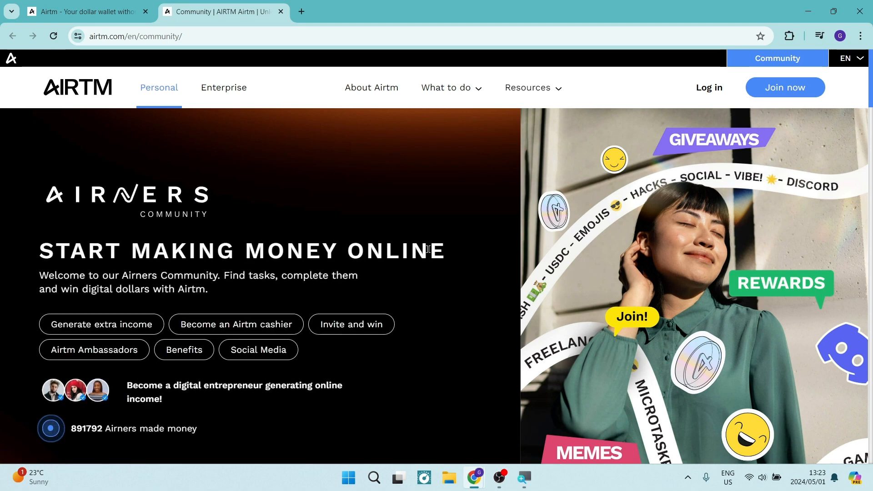
drag(391, 251, 7, 258)
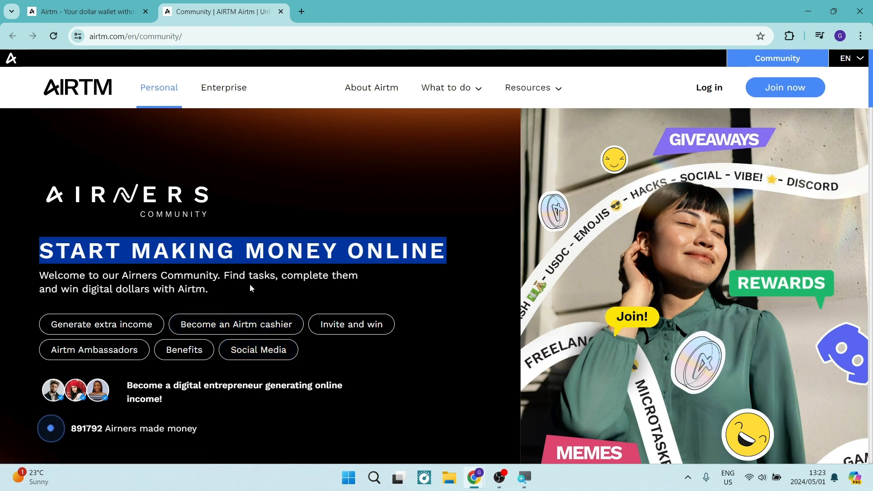
scroll(249, 286, down, 5)
scroll(250, 288, up, 5)
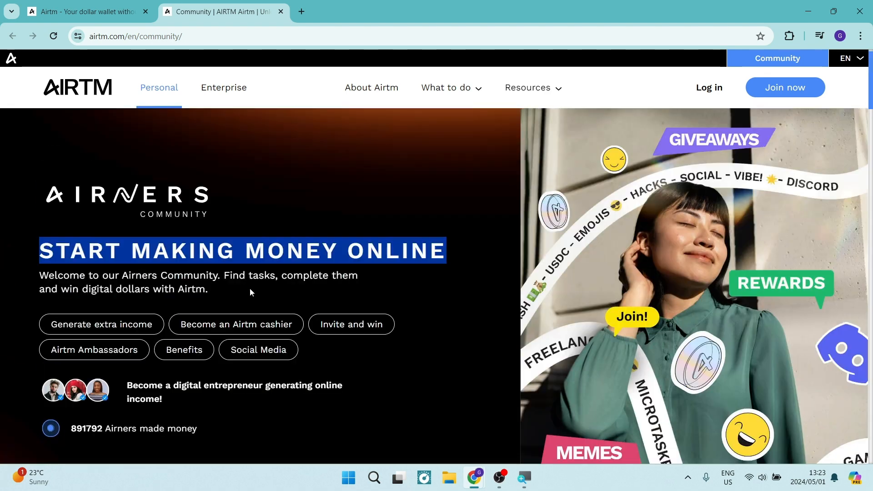
- Open the community's Generate extra income page and examine the partner offers and their difficulty levels
click(114, 324)
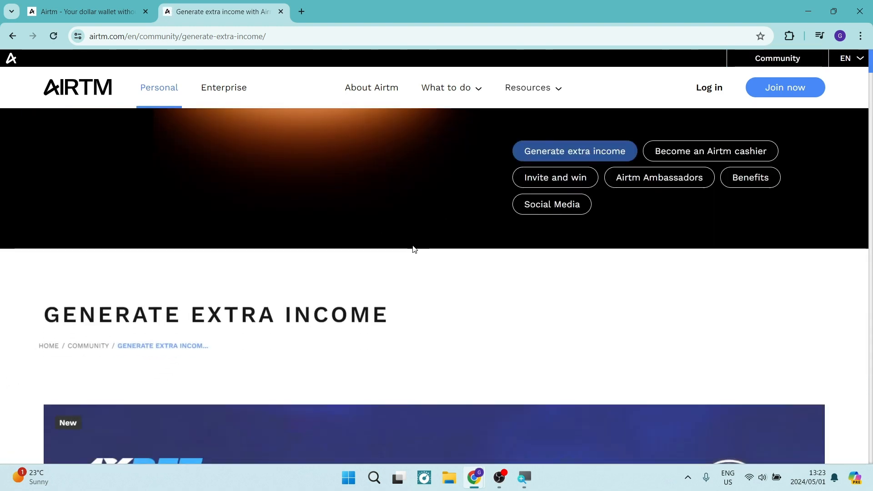
scroll(415, 249, down, 3)
scroll(414, 250, down, 9)
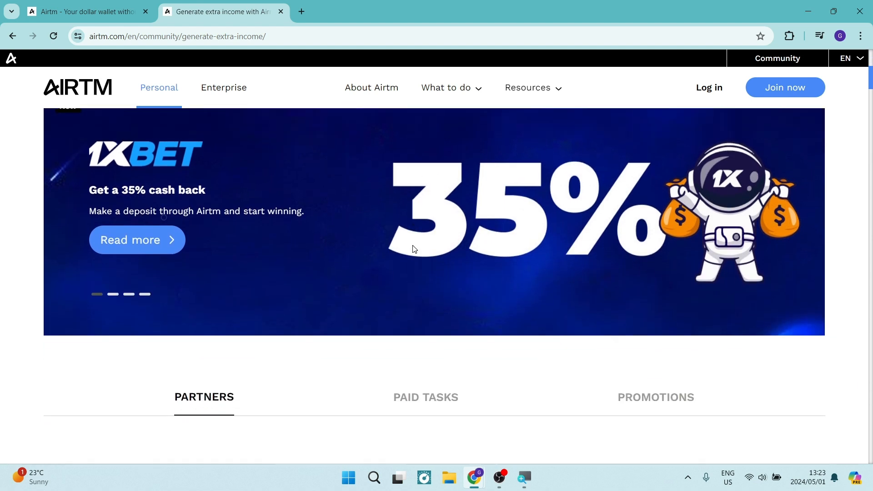
scroll(414, 250, down, 1)
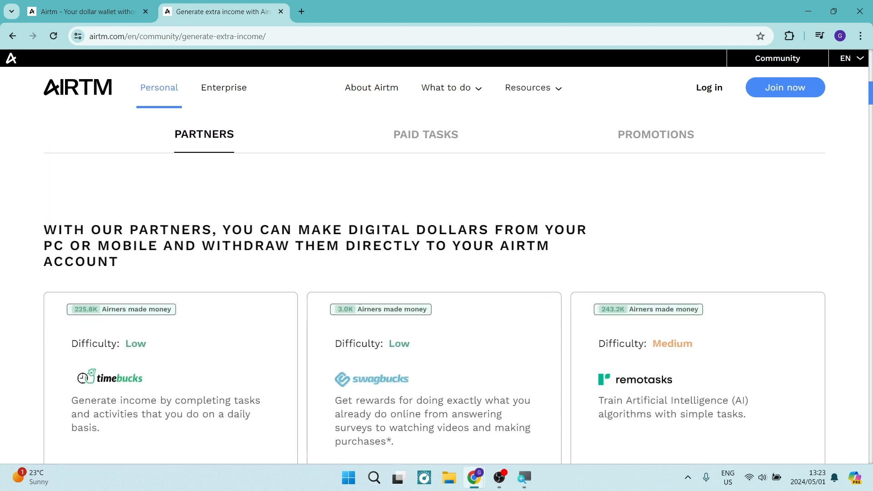
scroll(414, 249, down, 1)
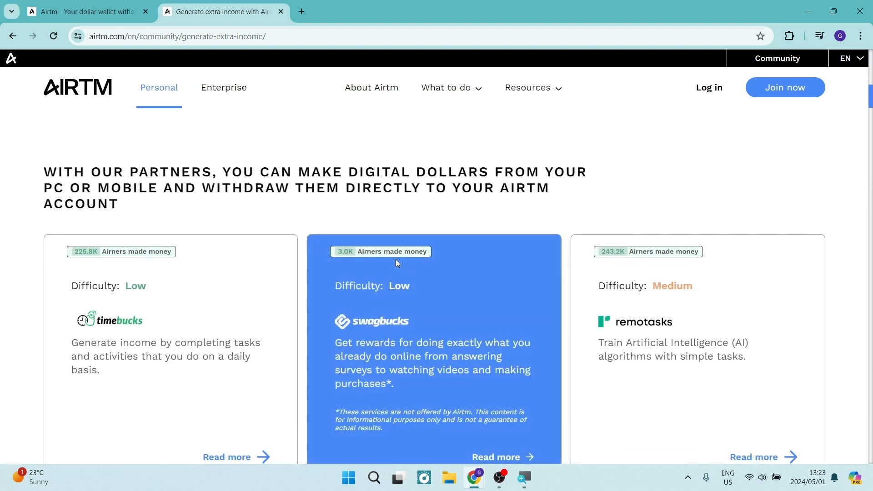
scroll(395, 259, down, 1)
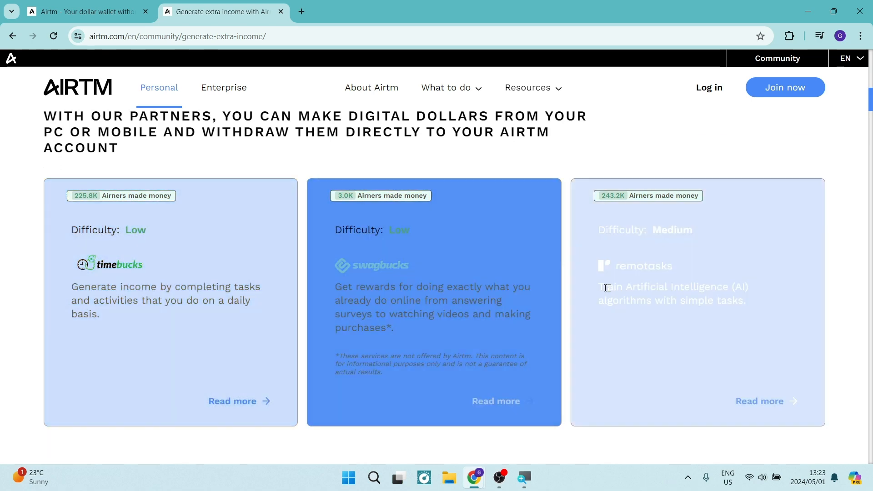
scroll(467, 290, down, 4)
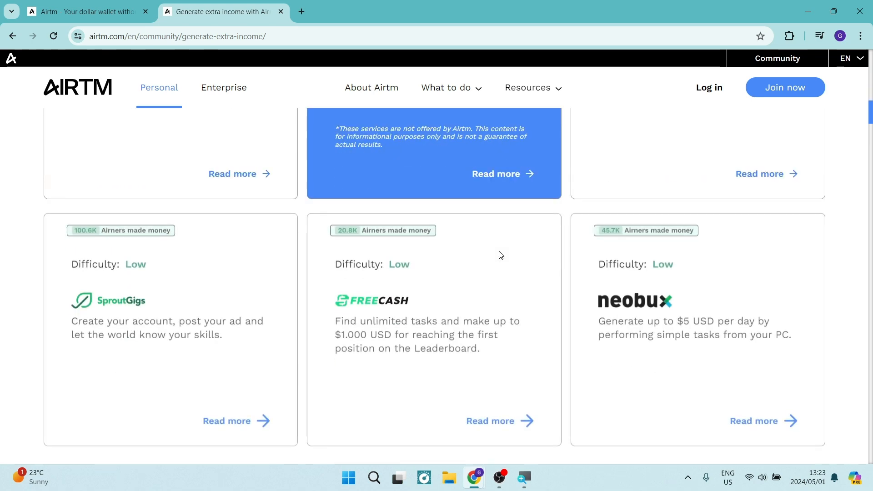
scroll(434, 309, up, 10)
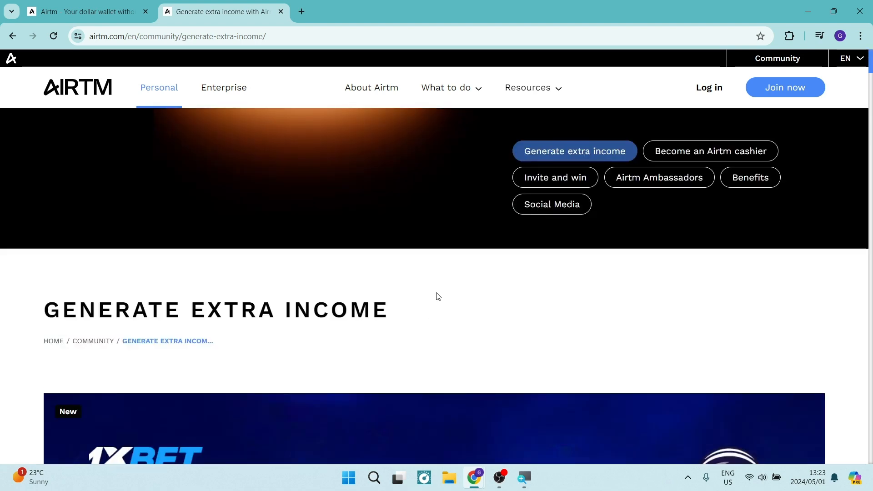
- Return to the Airtm wallet tab, view the profile settings, and go back to the home page
click(106, 13)
mouse_move(24, 157)
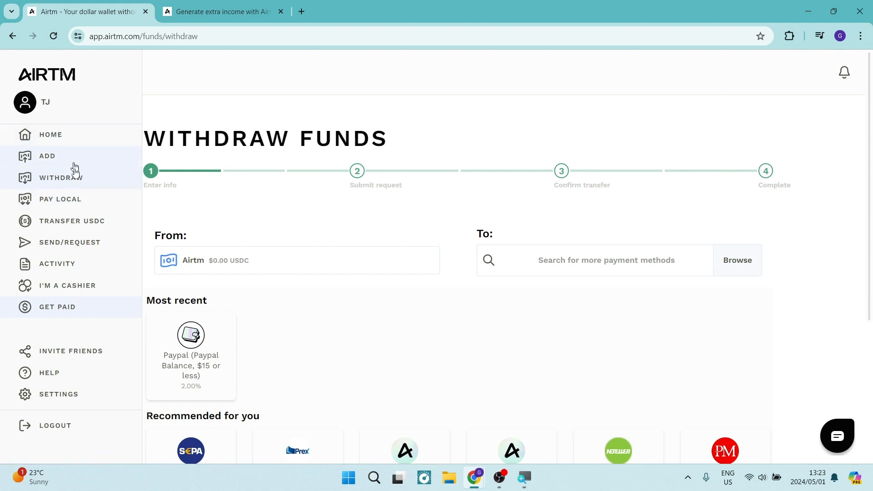
click(57, 395)
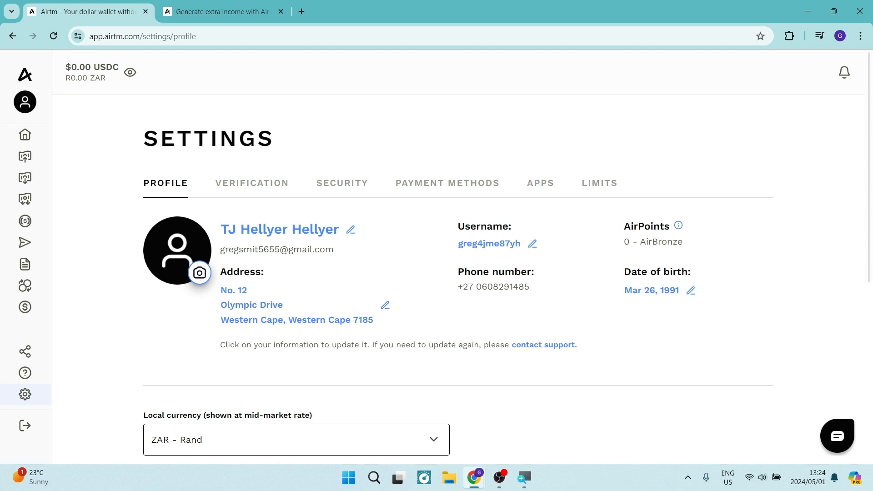
click(28, 139)
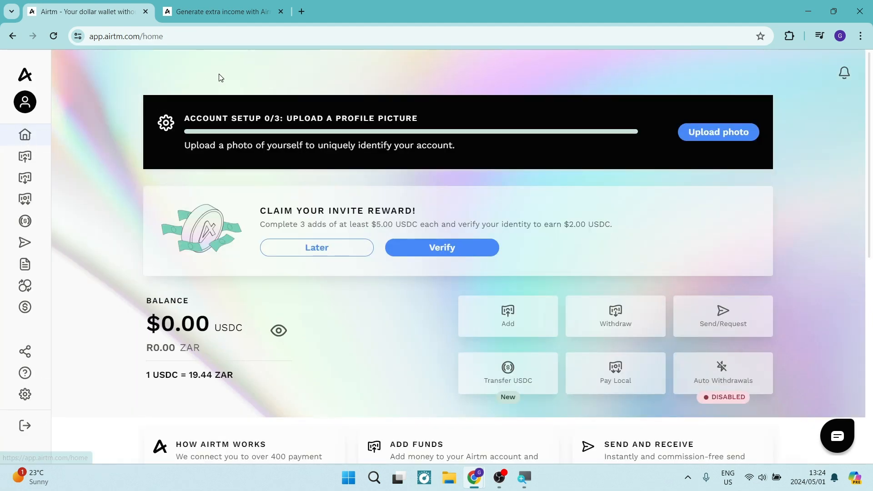